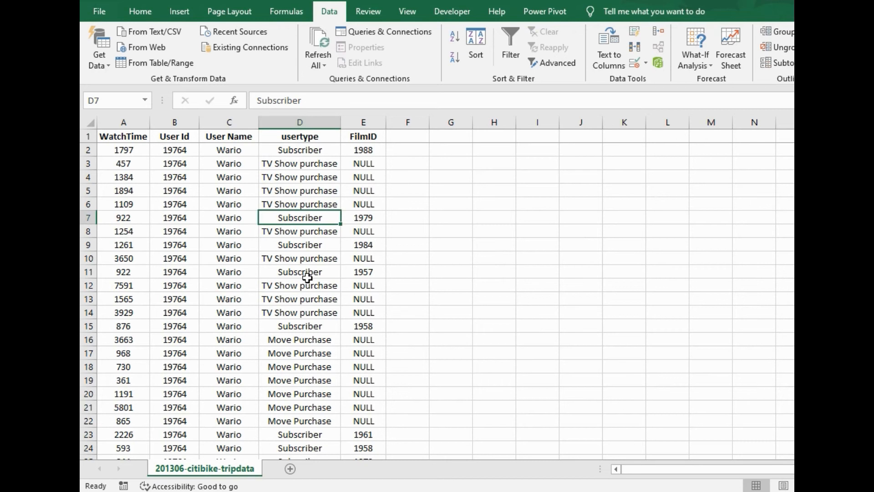
- Turn on filtering for the data and filter the usertype column to show only Subscriber
key(alt)
key(a)
key(t)
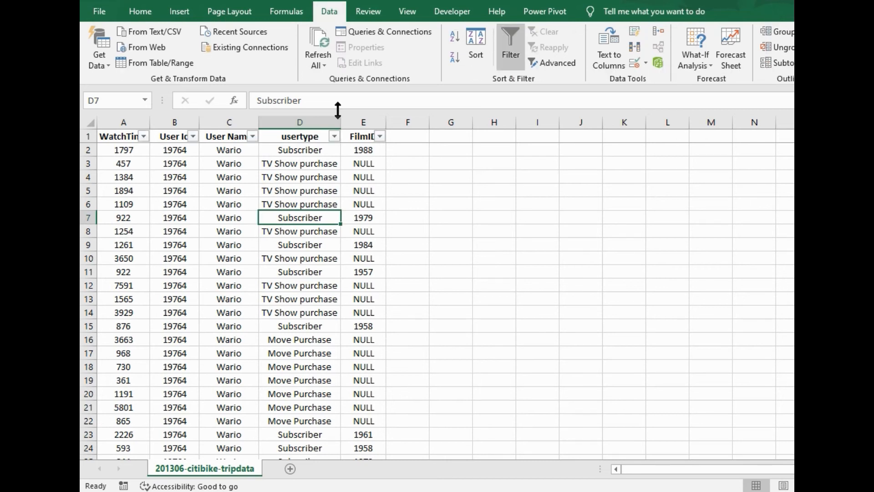
click(334, 137)
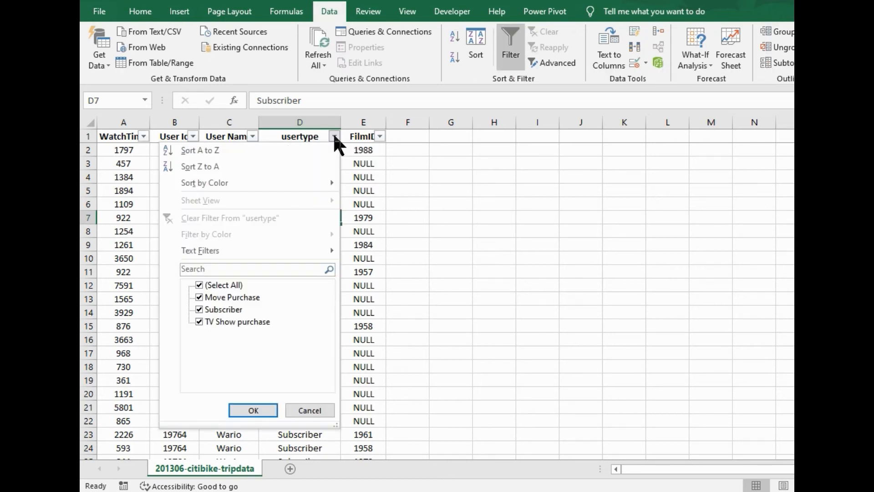
click(199, 285)
click(198, 310)
click(248, 410)
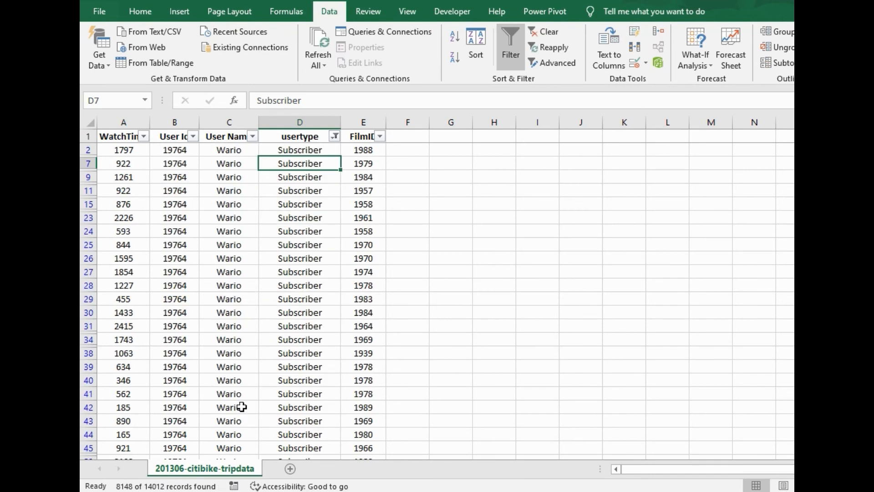
click(312, 231)
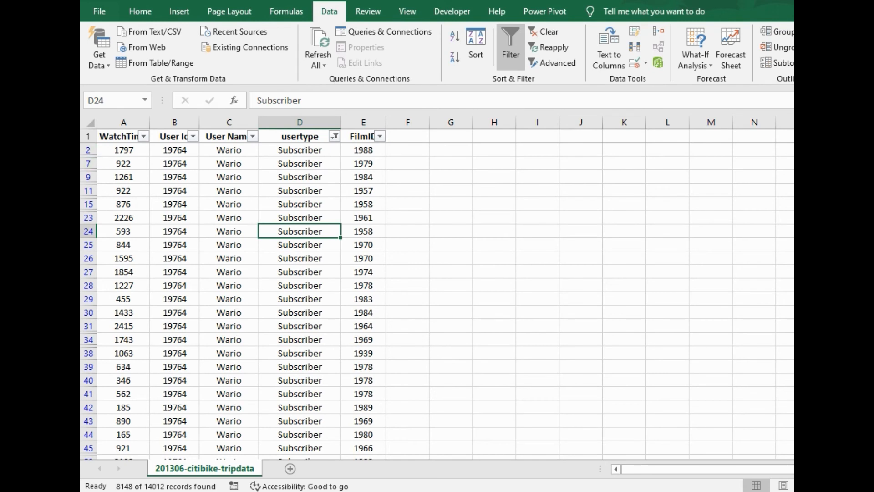
- Hide the User Id column and unhide it again
right_click(179, 115)
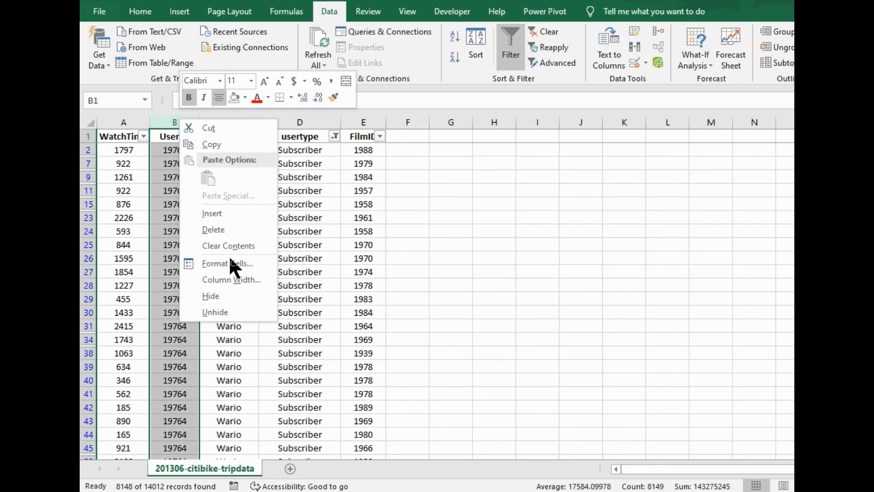
click(223, 295)
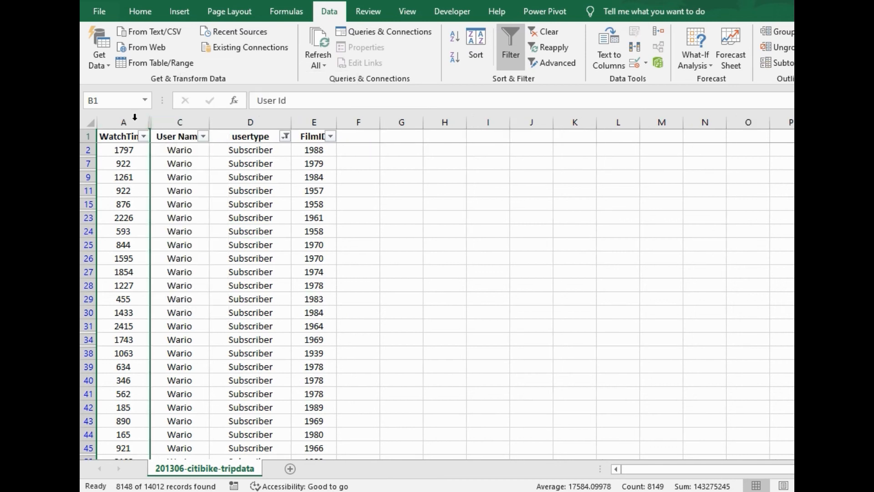
drag(132, 119, 188, 118)
right_click(188, 118)
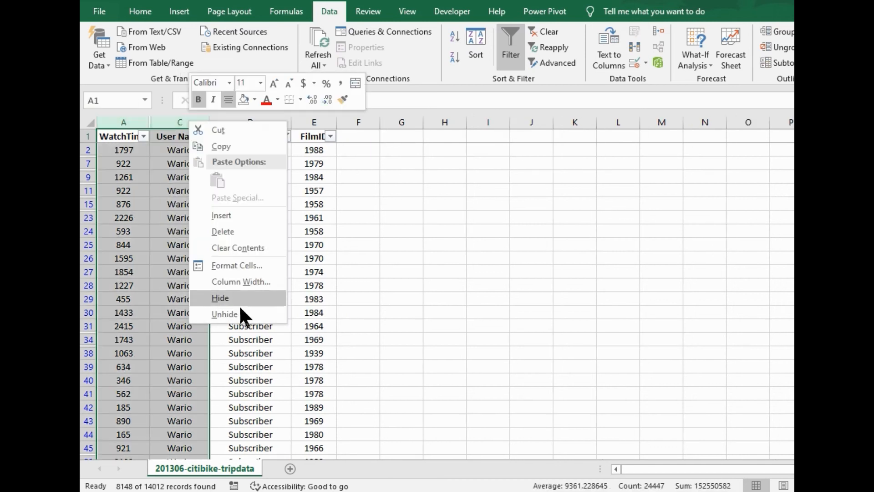
click(237, 314)
click(205, 273)
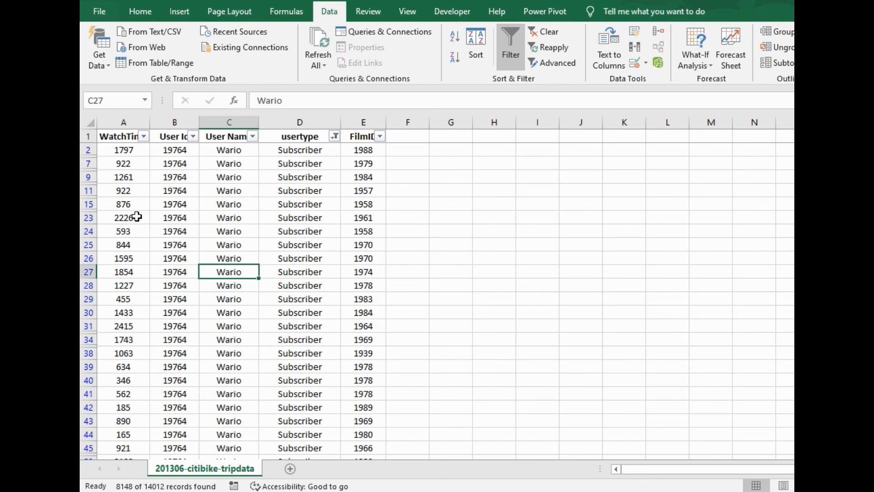
- Copy only the visible usertype cells in D7:D30 and cancel the copy
drag(285, 166, 309, 314)
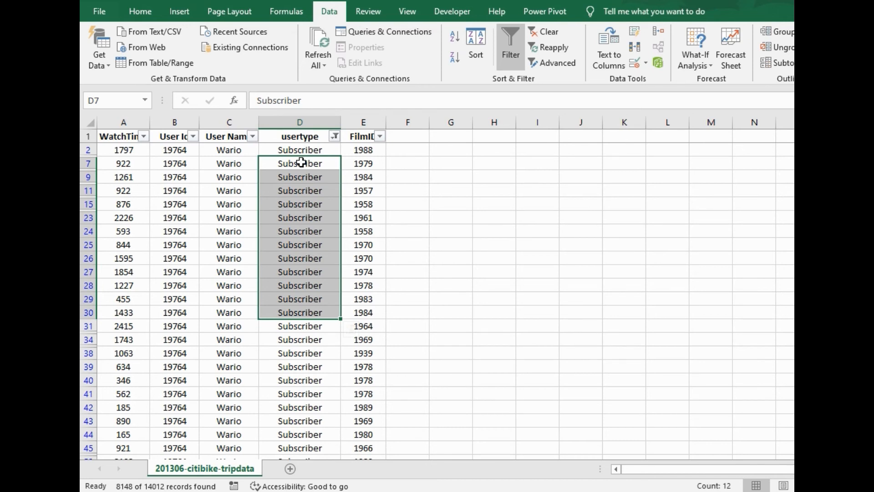
key(alt+;)
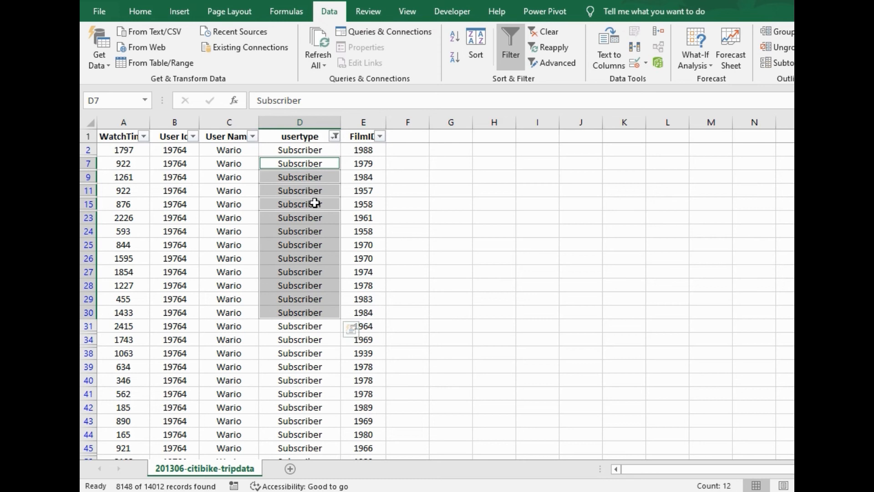
key(ctrl+c)
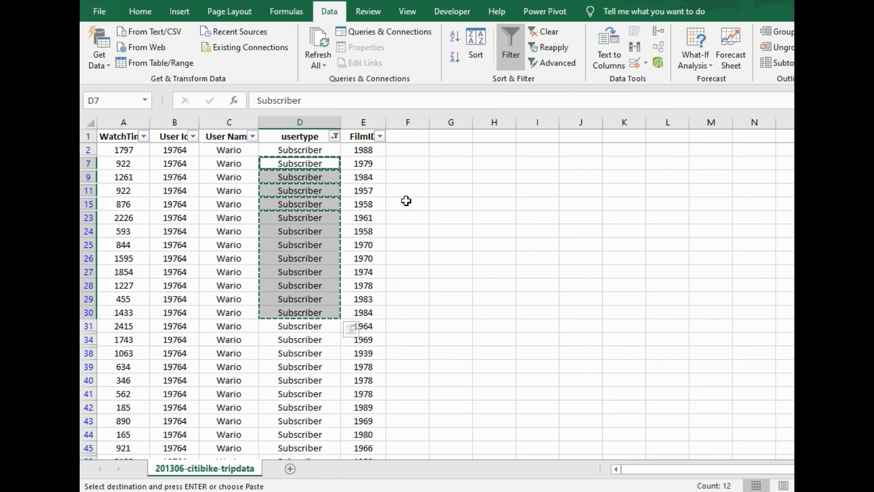
key(Escape)
click(337, 205)
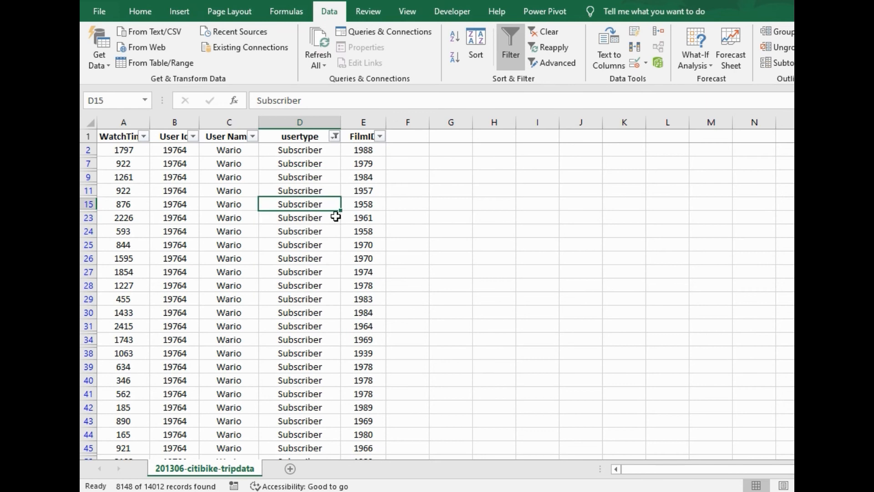
- Copy the filtered range D7:D31, cancel it, and select only the visible cells in D7:D27
drag(309, 164, 299, 326)
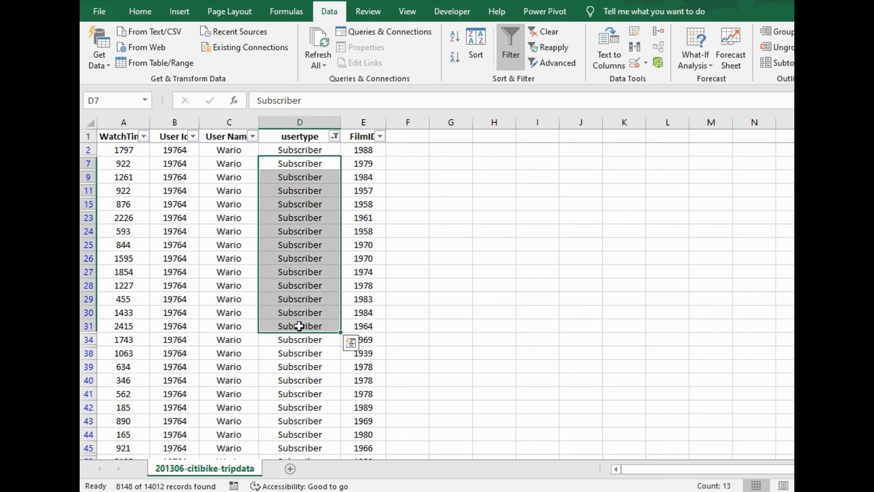
key(ctrl+c)
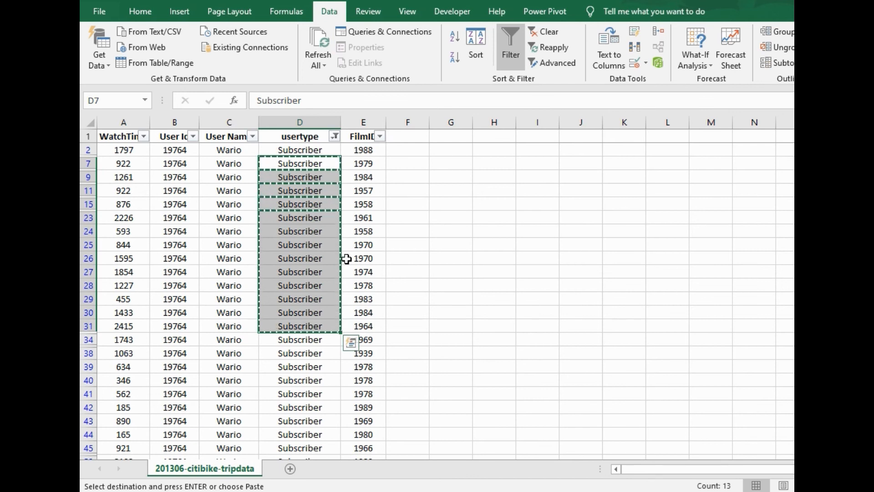
click(299, 261)
key(Escape)
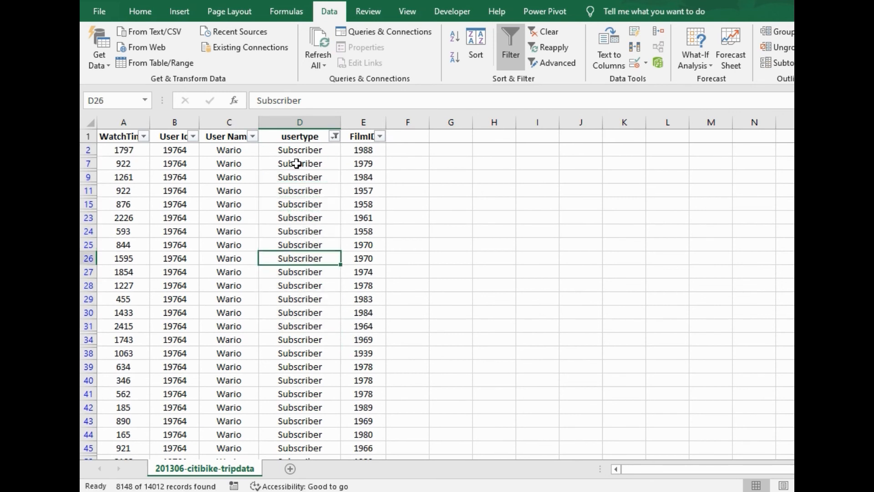
drag(293, 164, 300, 272)
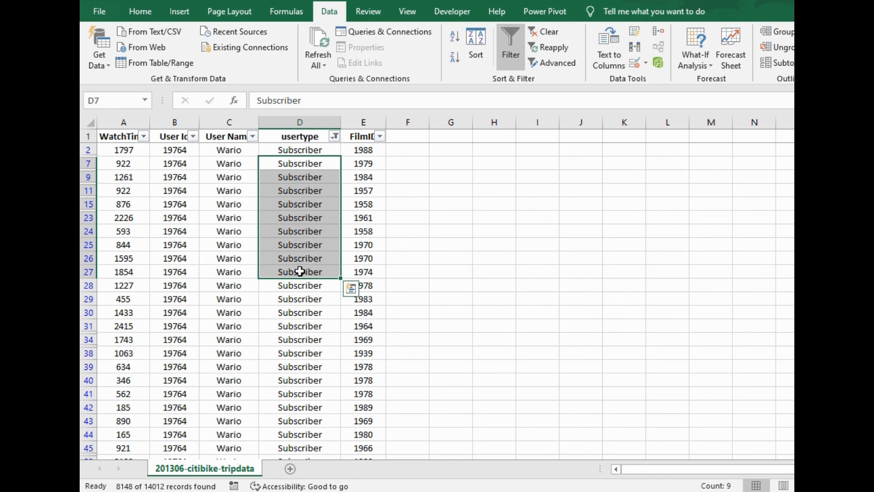
key(alt+semicolon)
click(300, 272)
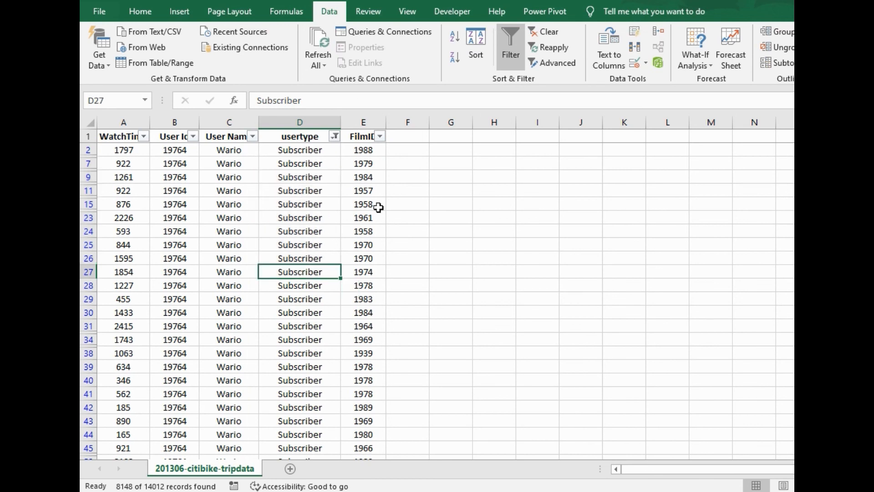
- Find the Select Visible Cells command among all commands in the ribbon customization options and accept the options
click(143, 14)
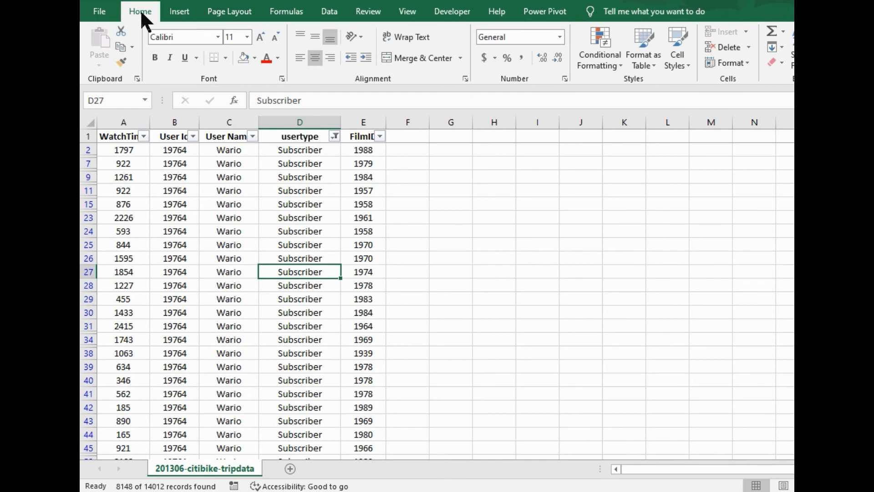
right_click(141, 11)
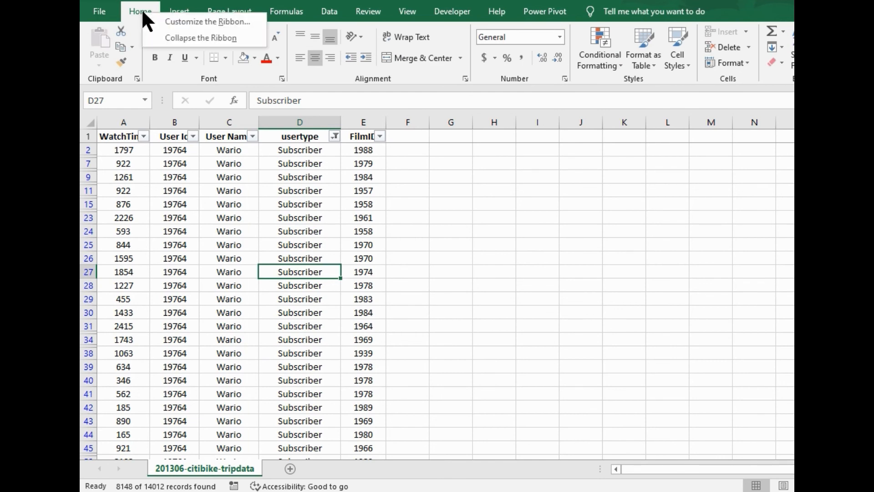
click(152, 20)
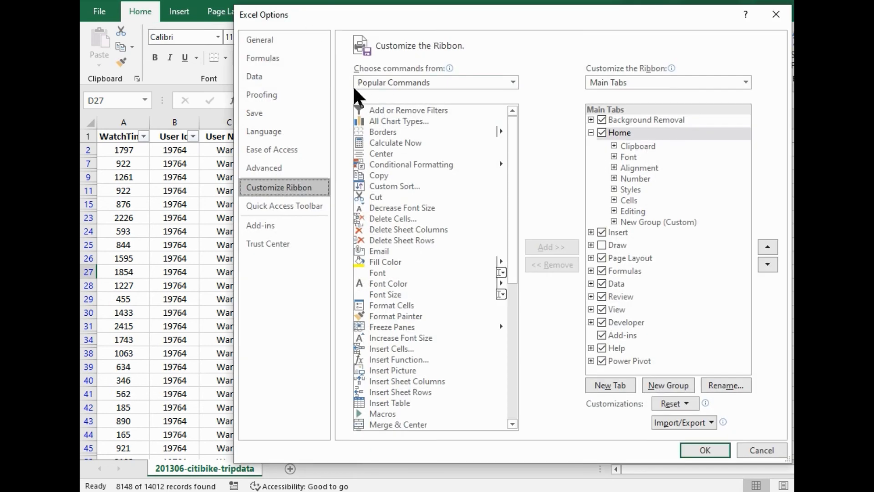
click(392, 83)
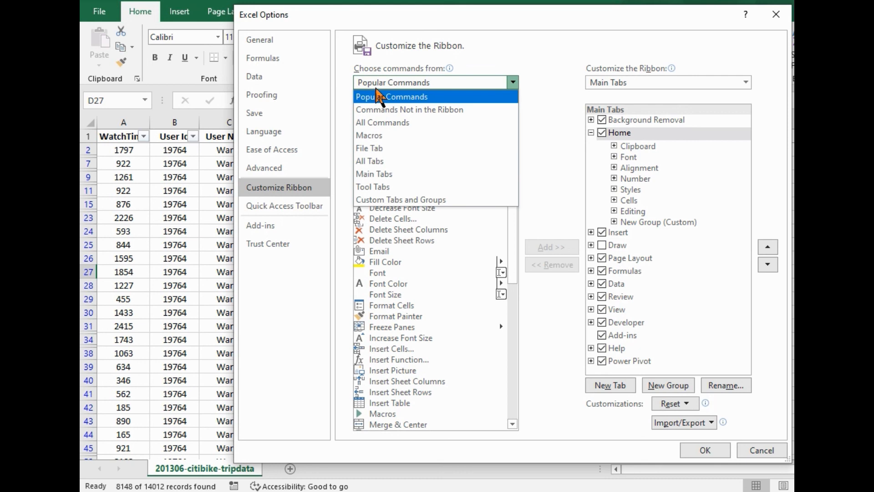
click(371, 122)
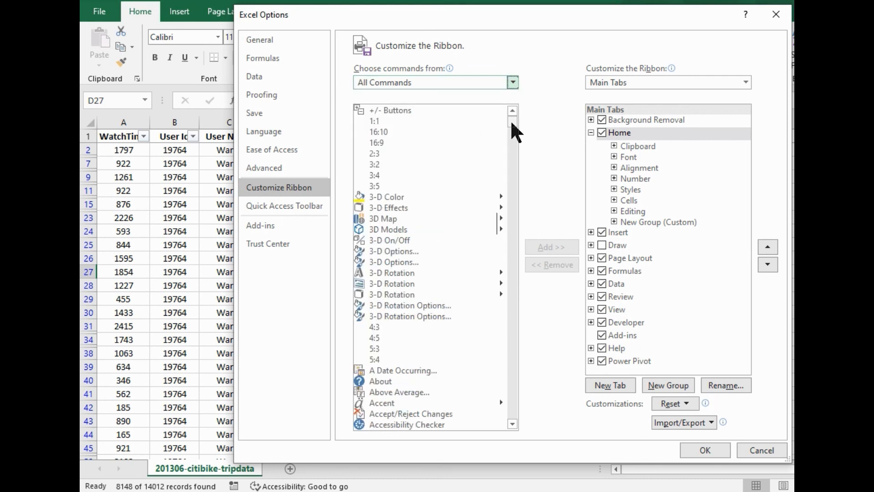
drag(510, 120, 506, 265)
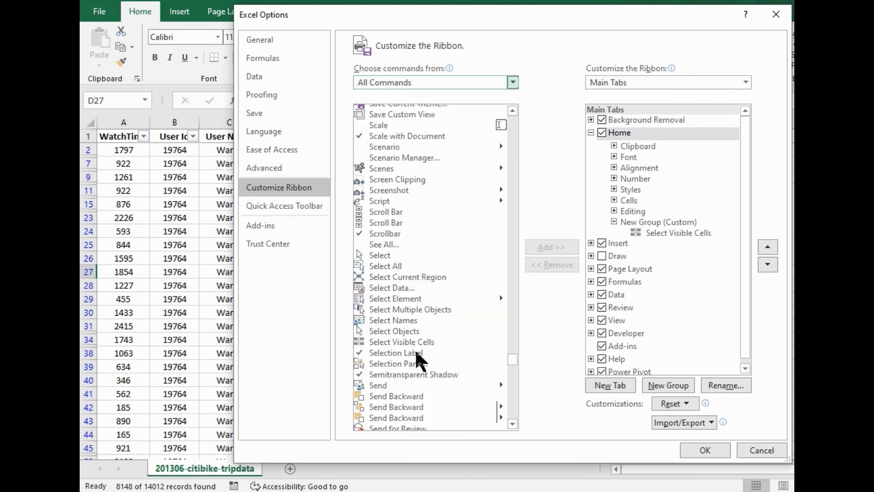
click(432, 342)
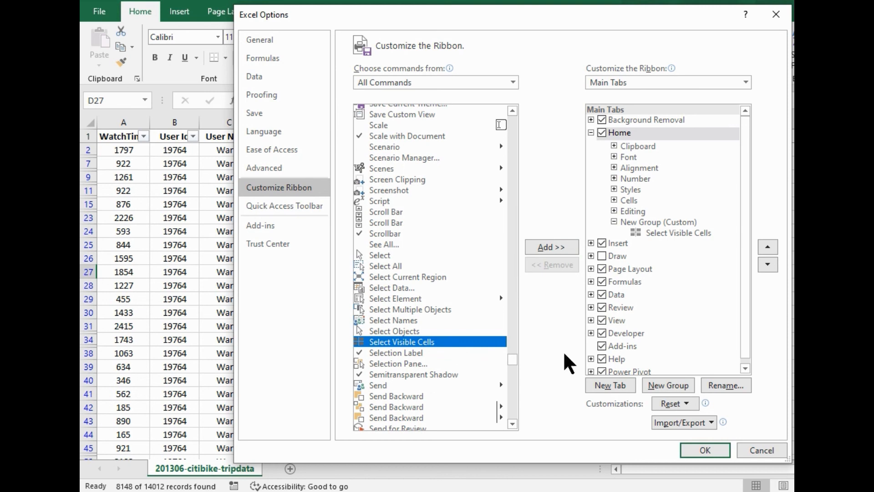
click(705, 450)
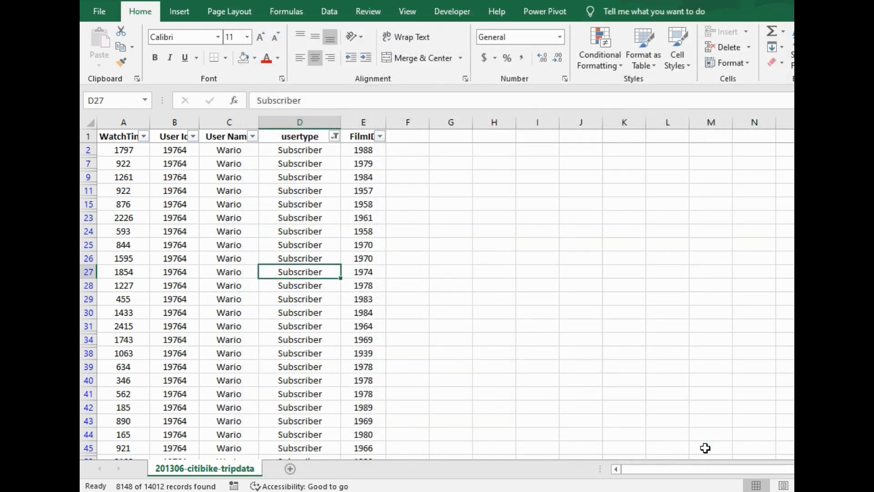
- Try to paste a copy of D7:D26 into only the visible cells of G7:G26
click(366, 202)
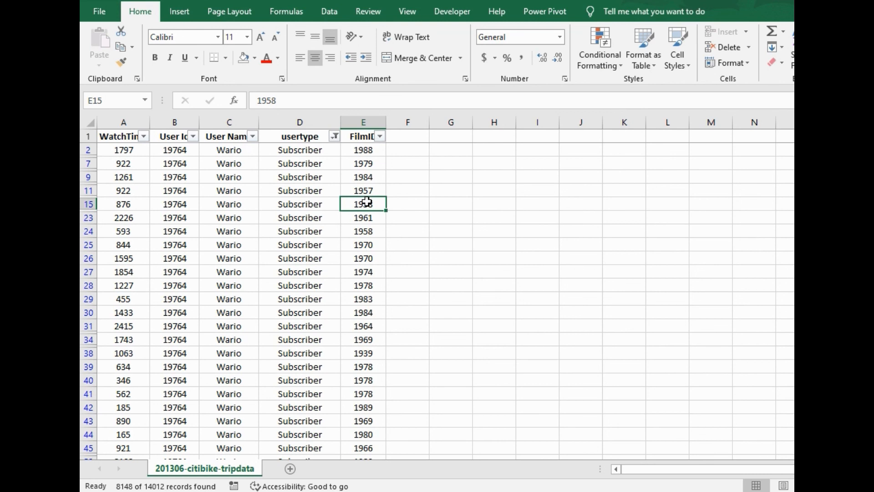
drag(309, 157, 308, 253)
key(ctrl+c)
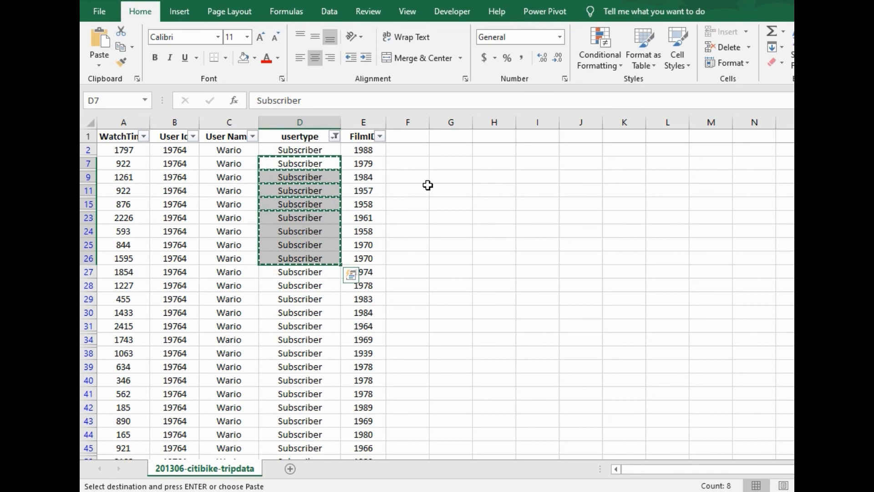
drag(447, 167, 457, 261)
key(alt+semicolon)
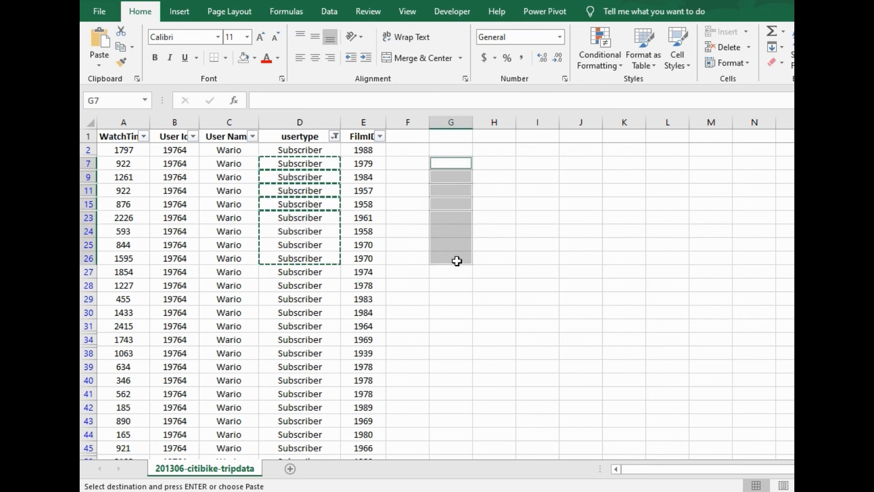
key(ctrl+v)
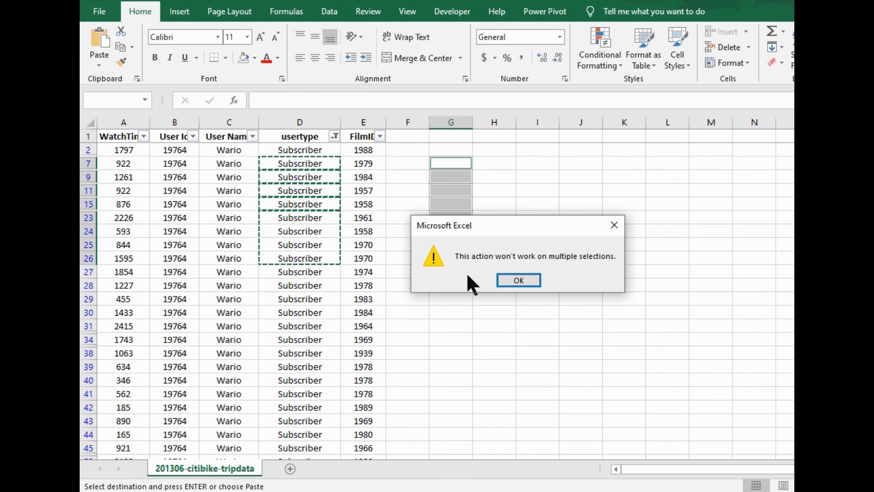
click(514, 279)
- Fill only the visible cells of G7:G25 with the formula =D7 and autofit column G's width
click(440, 161)
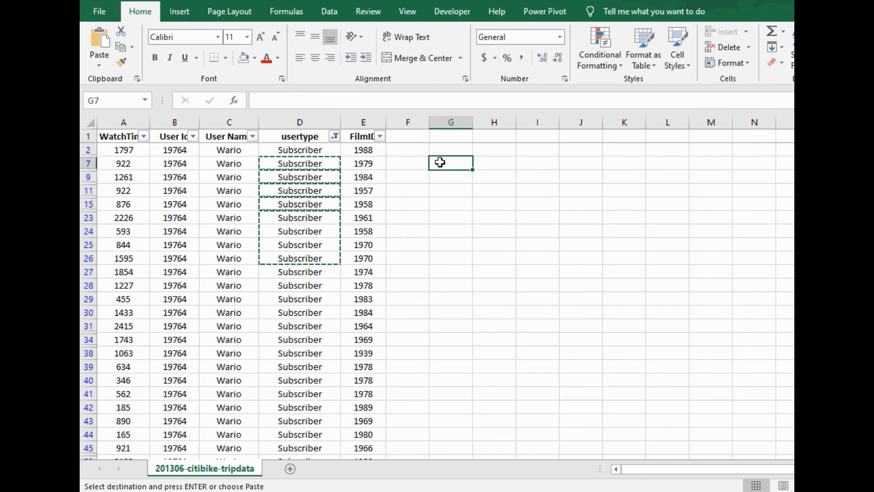
text(=)
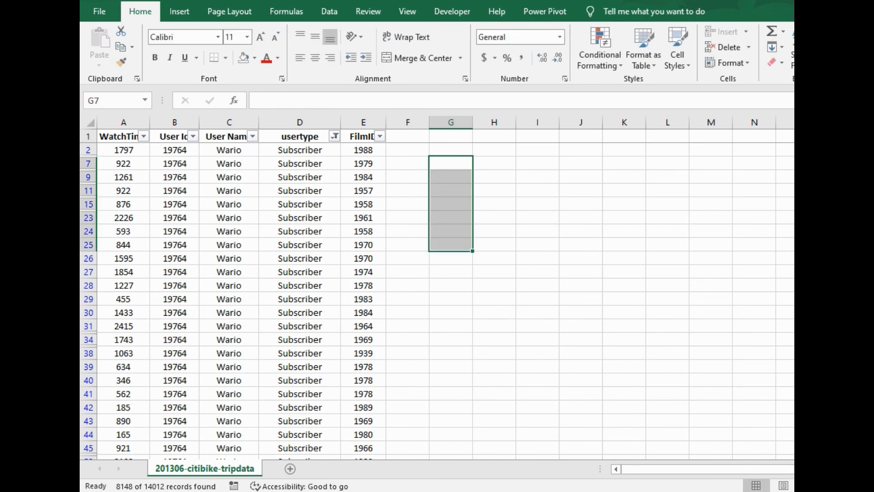
key(alt+semicolon)
text(=)
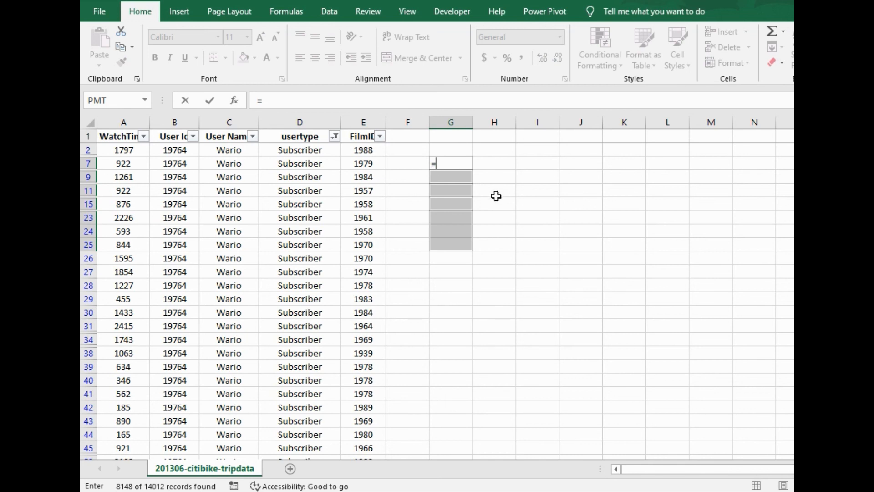
text(d7)
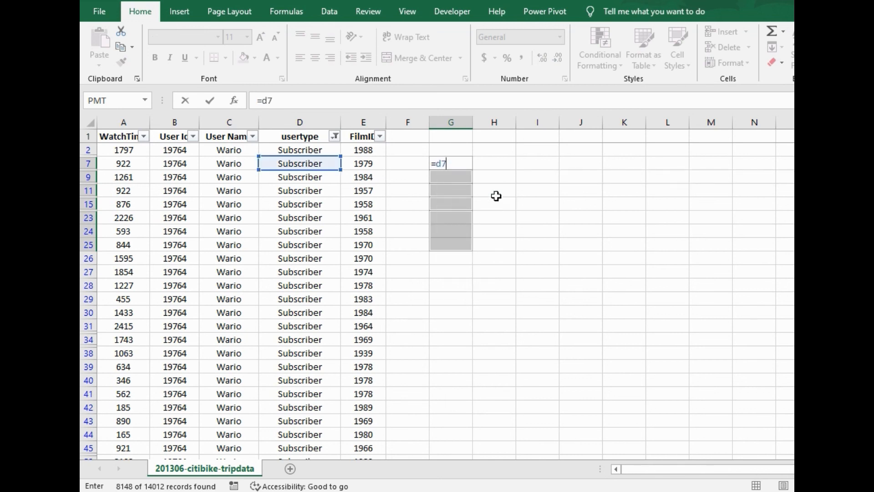
key(ctrl+Return)
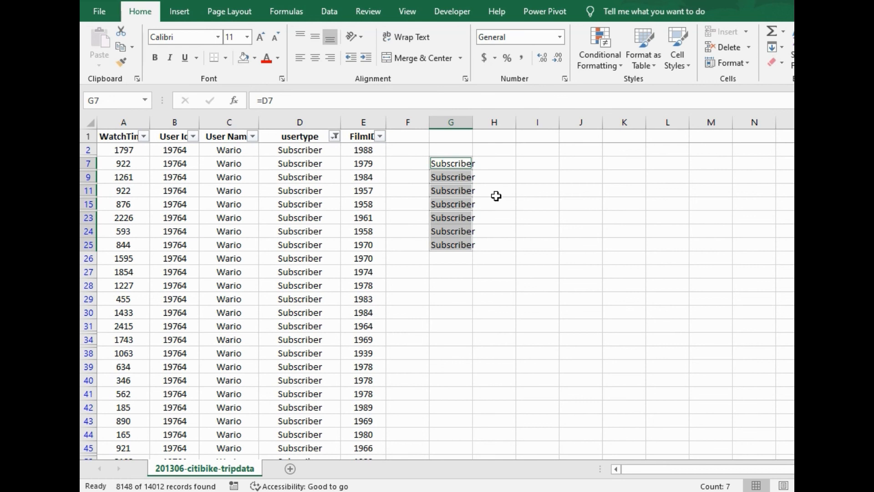
double_click(473, 122)
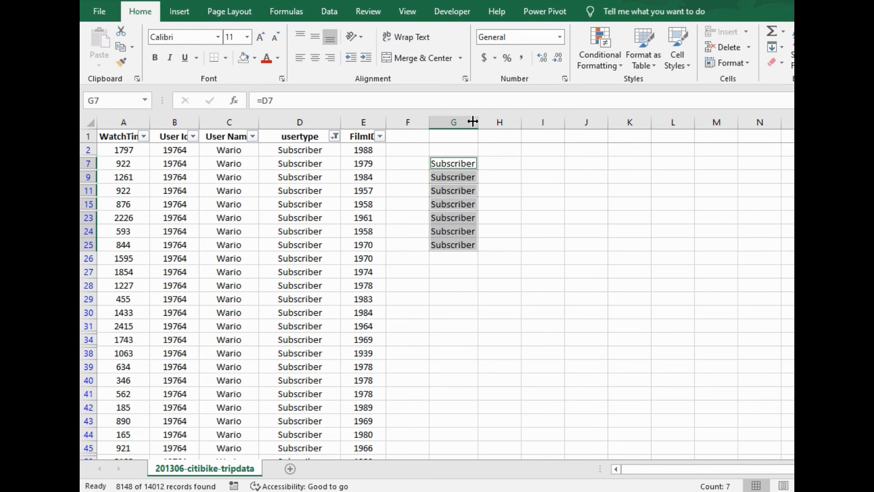
- Remove the filter from the data and check which rows of column G were filled
click(278, 221)
key(alt+a)
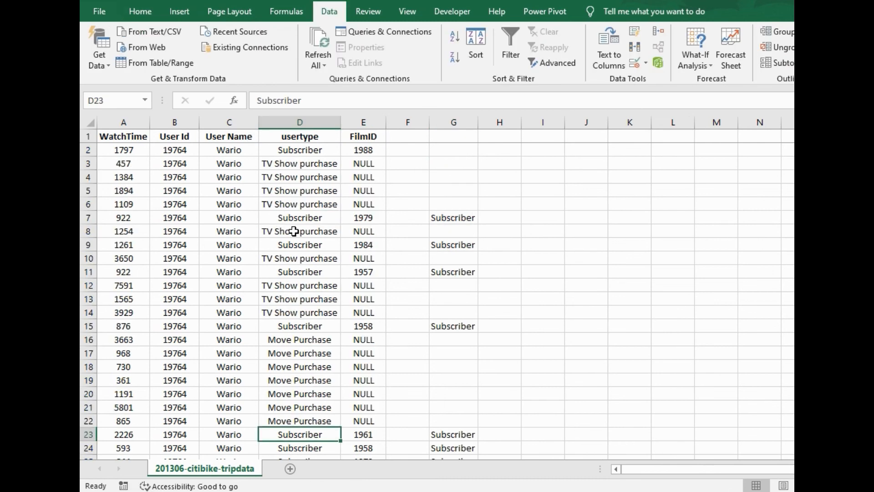
scroll(471, 210, down, 1)
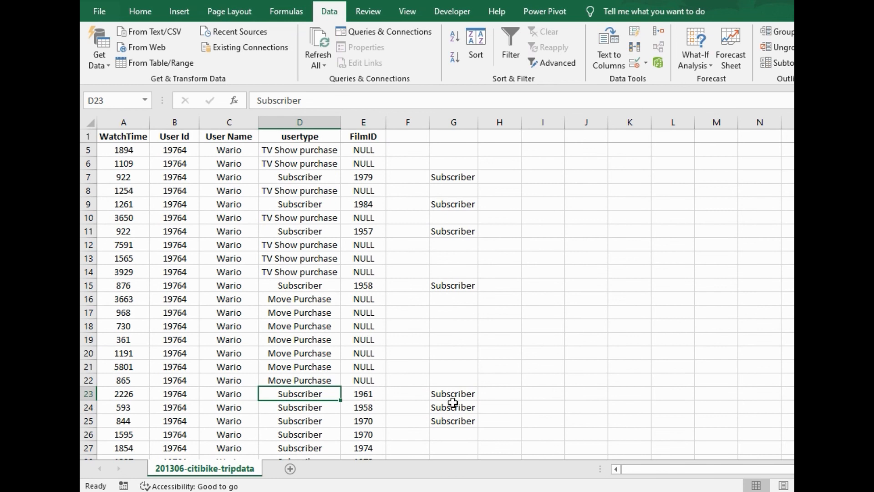
scroll(459, 341, down, 5)
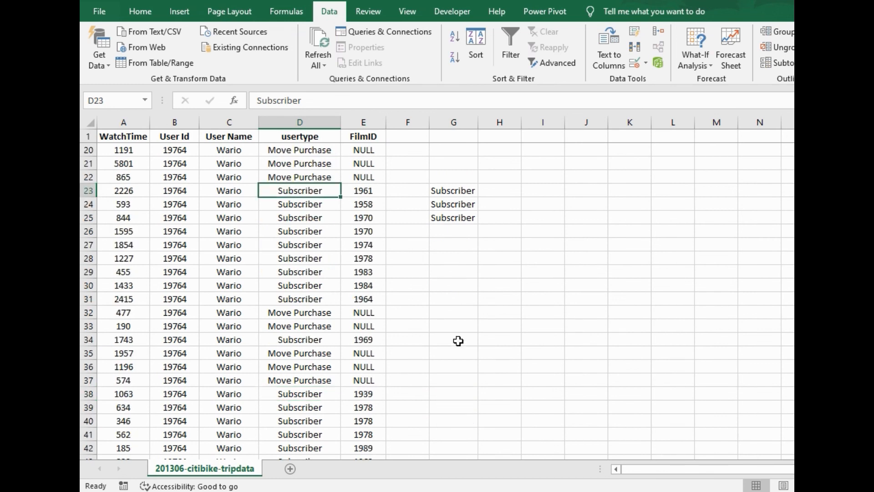
scroll(459, 341, up, 5)
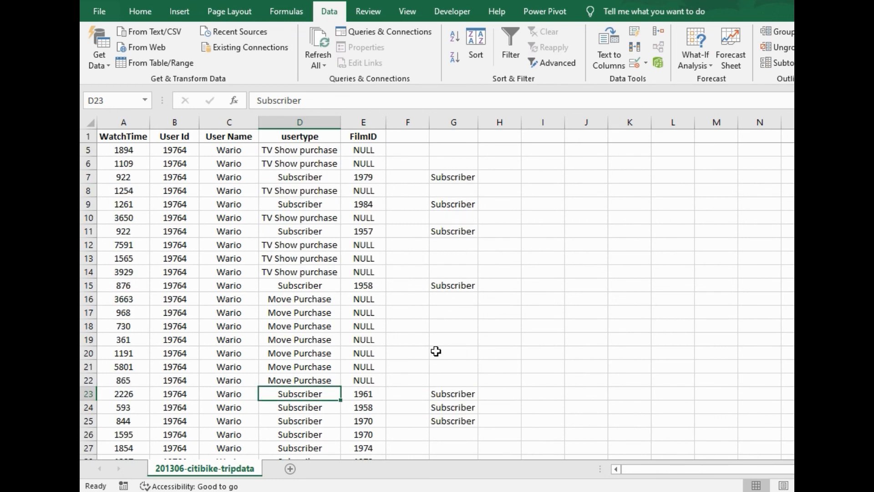